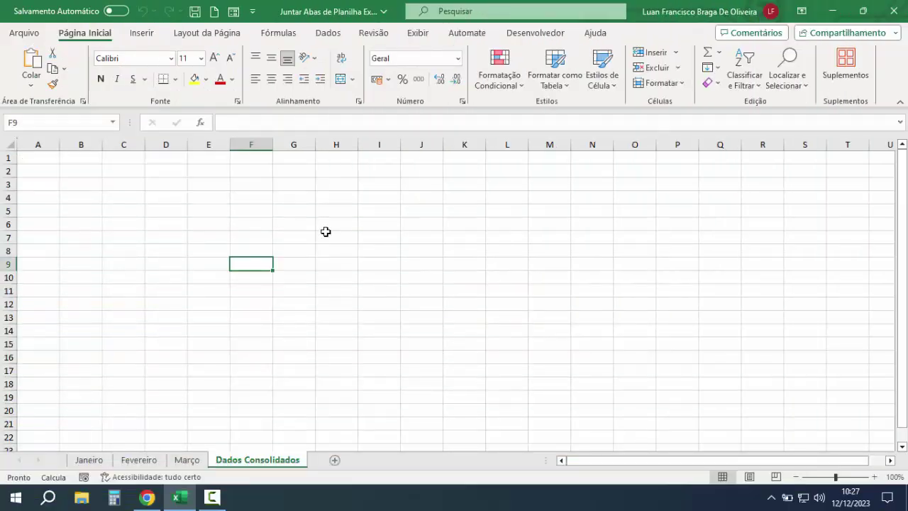
Start importing from an Excel workbook via Obter Dados > De Arquivo > Do Excel Pasta de trabalho.
left_click(329, 34)
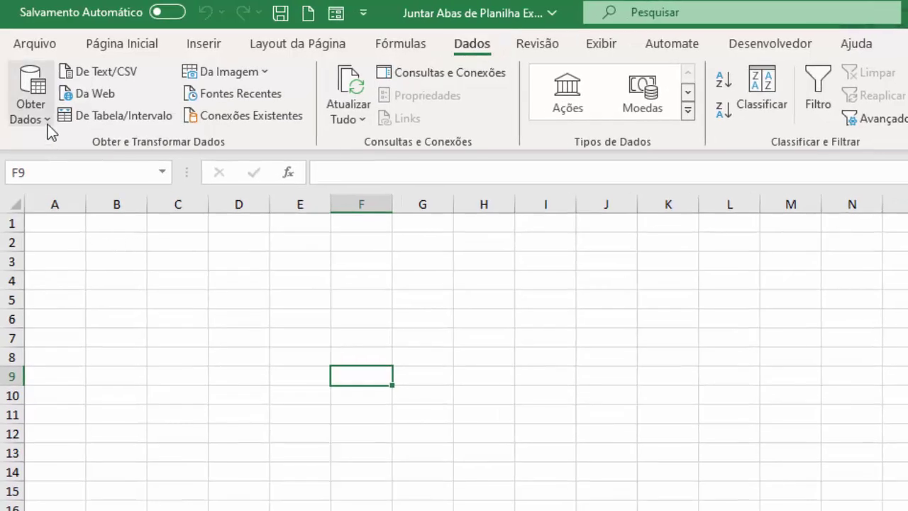
left_click(47, 122)
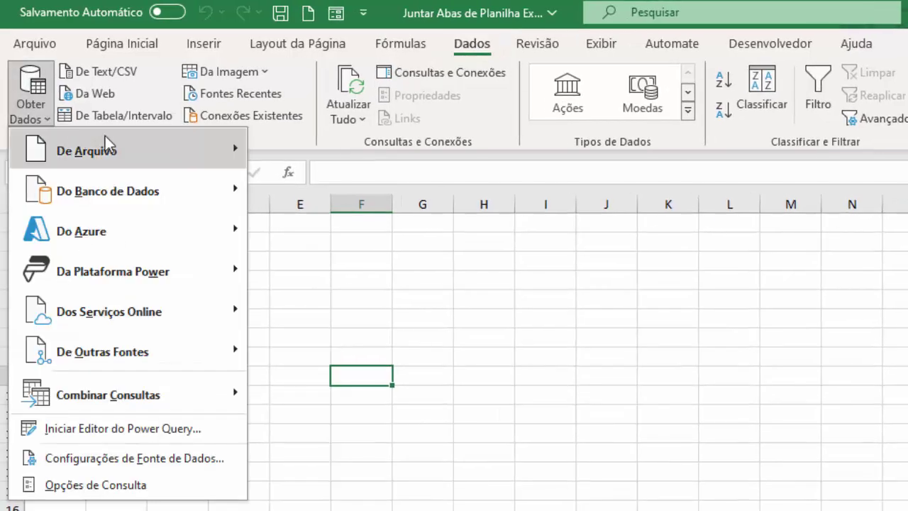
mouse_move(111, 140)
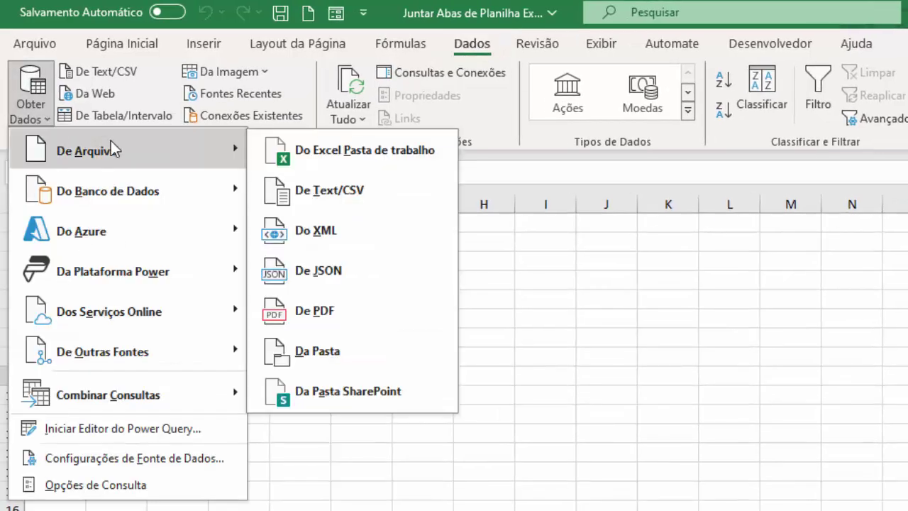
left_click(366, 153)
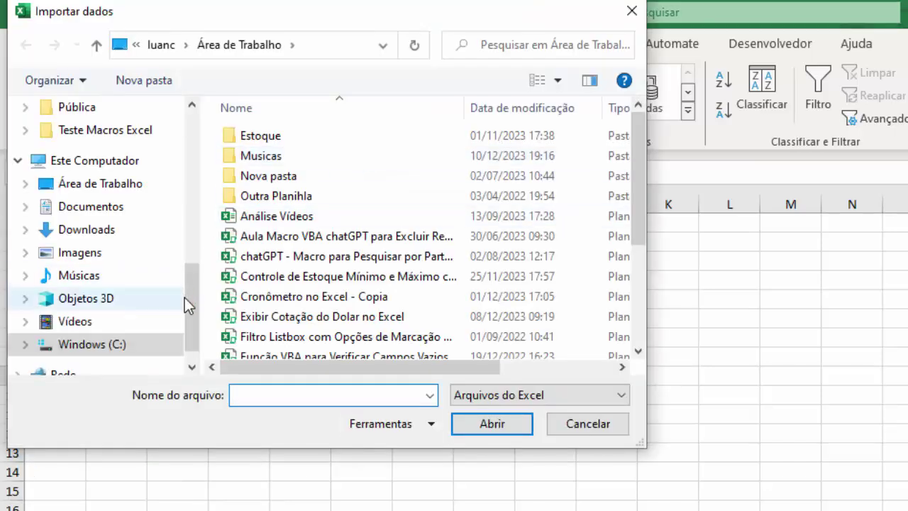
Import the Desktop workbook Juntar Abas de Planilha Excel as the data source.
left_click_drag(185, 284, 199, 142)
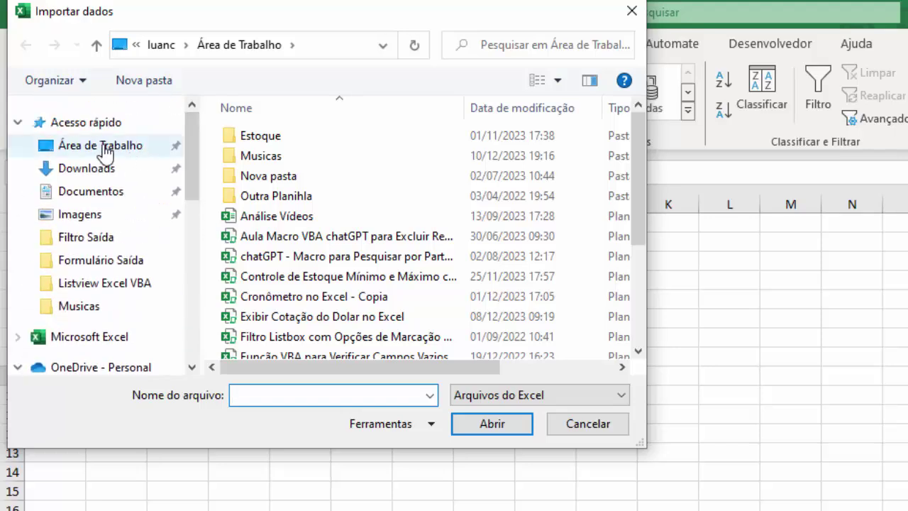
left_click(100, 145)
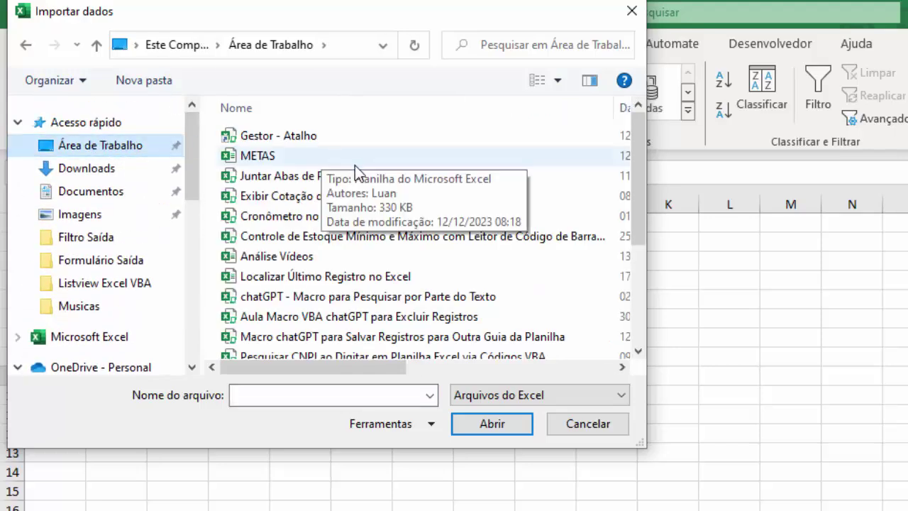
left_click(339, 181)
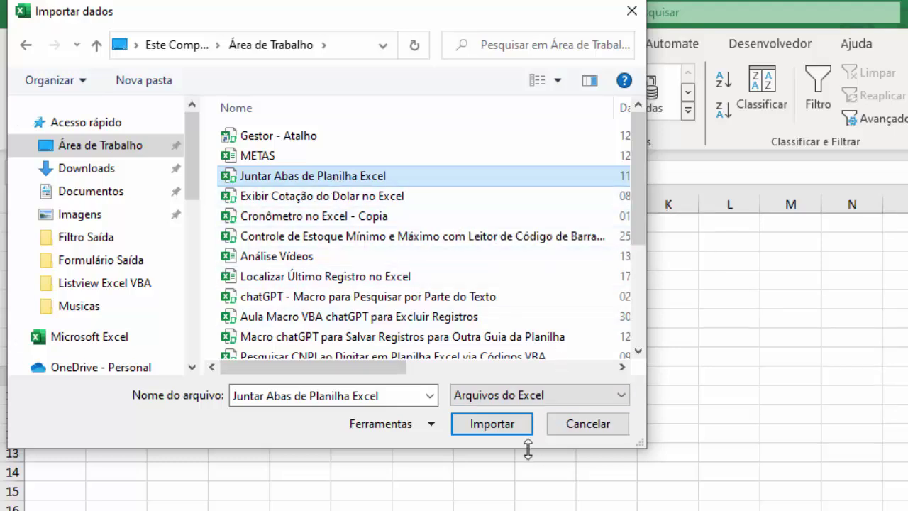
left_click(489, 427)
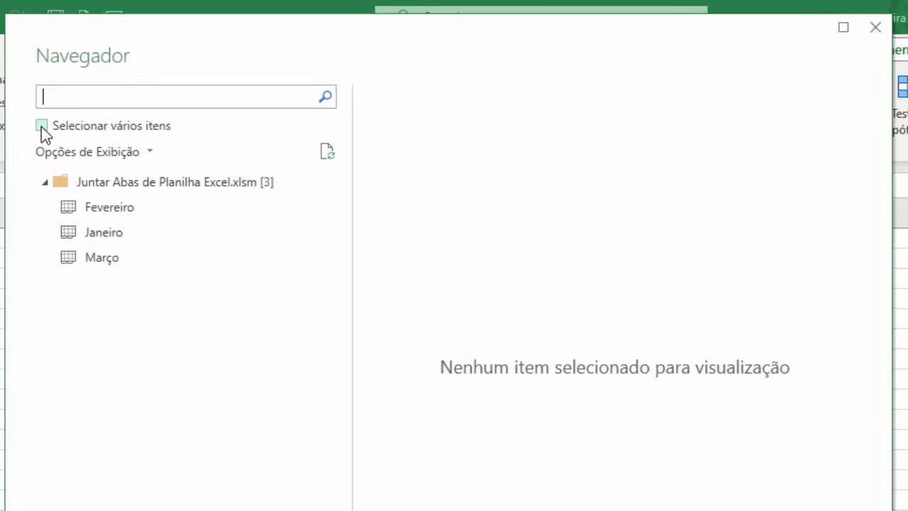
Select the Fevereiro, Janeiro and Março tables together and send them to Power Query via Transformar Dados.
left_click(75, 115)
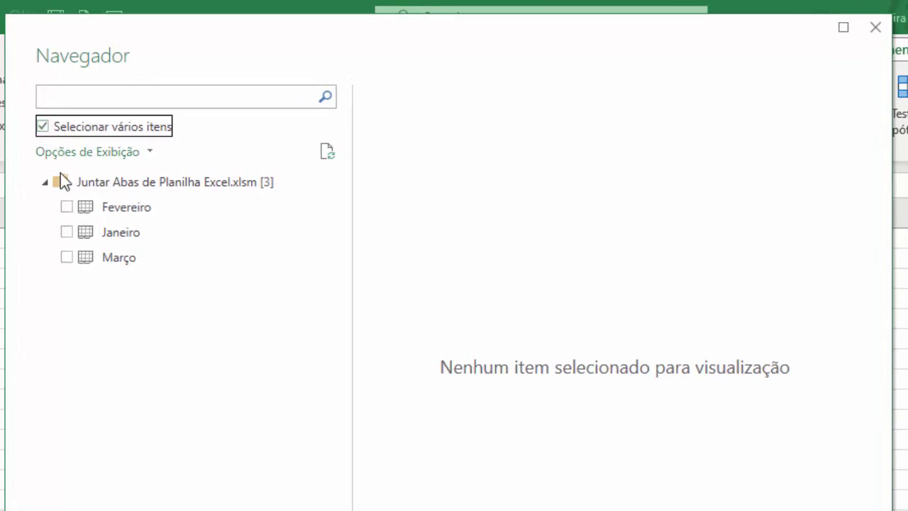
left_click(66, 208)
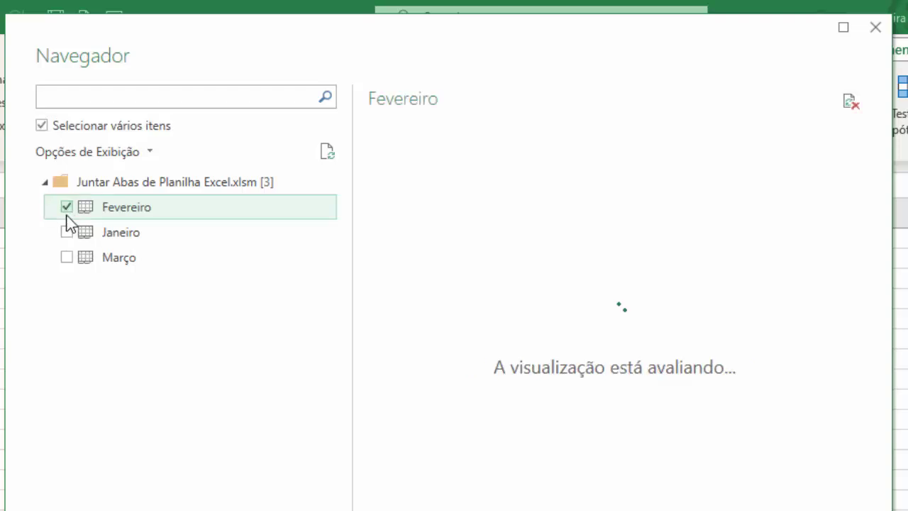
left_click(67, 232)
left_click(67, 258)
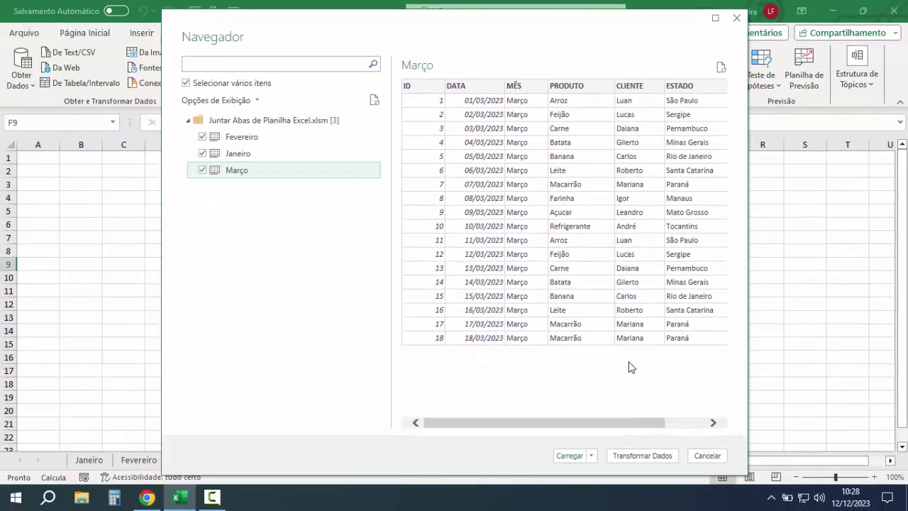
left_click(643, 455)
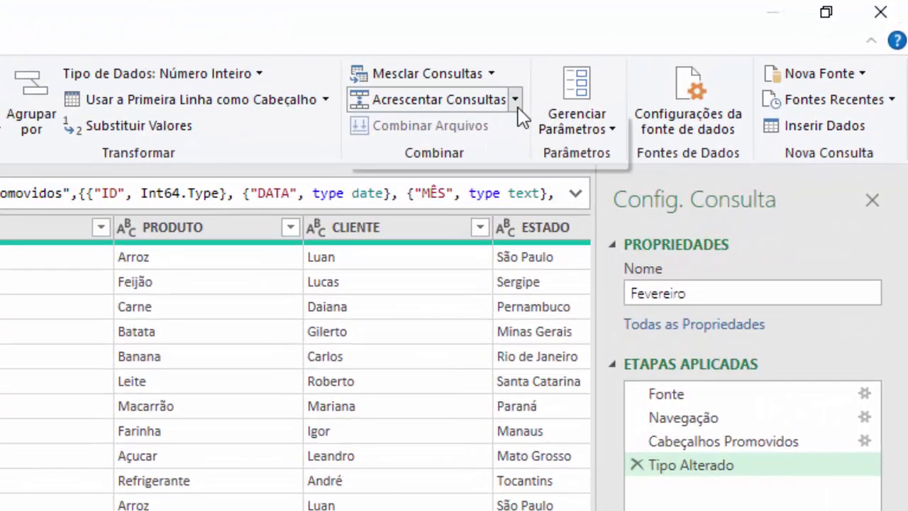
Open the Acrescentar Consultas dropdown on the Página Inicial tab.
left_click(515, 105)
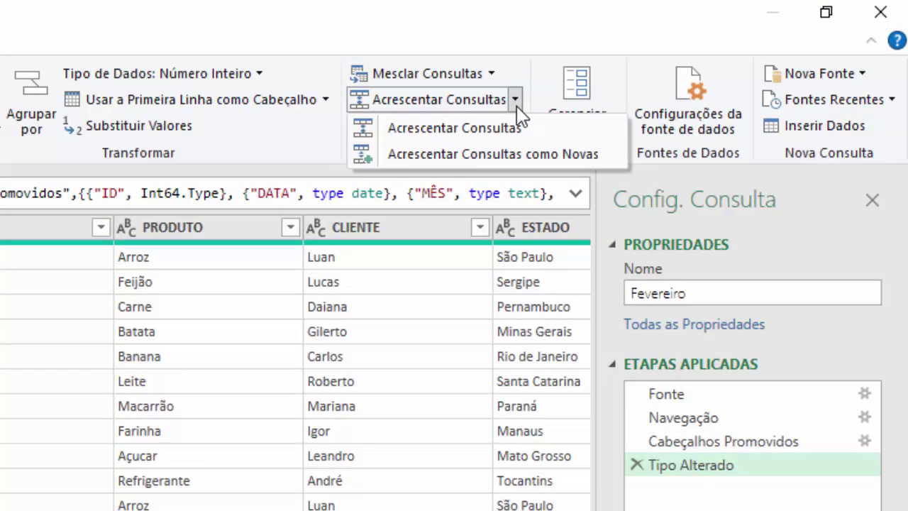
Append Janeiro, Fevereiro and Março, in that order, as a new query using Três ou mais tabelas.
left_click(523, 161)
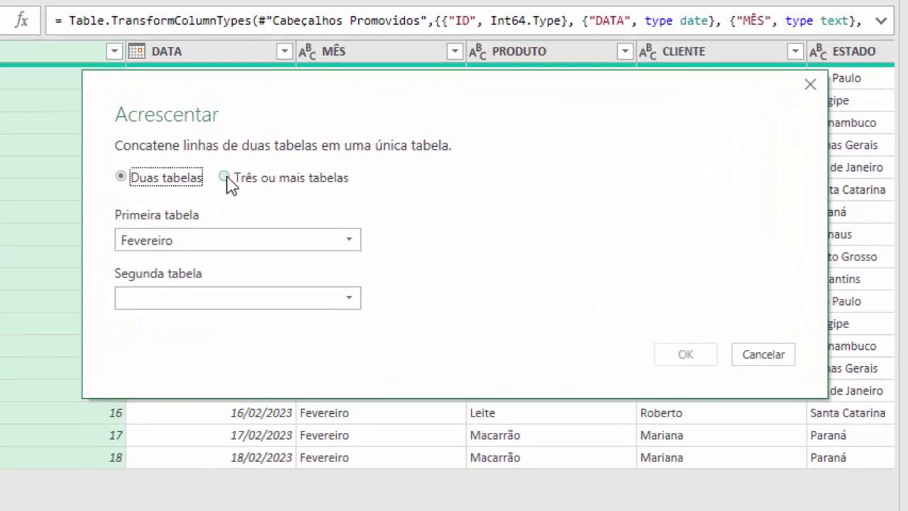
left_click(227, 178)
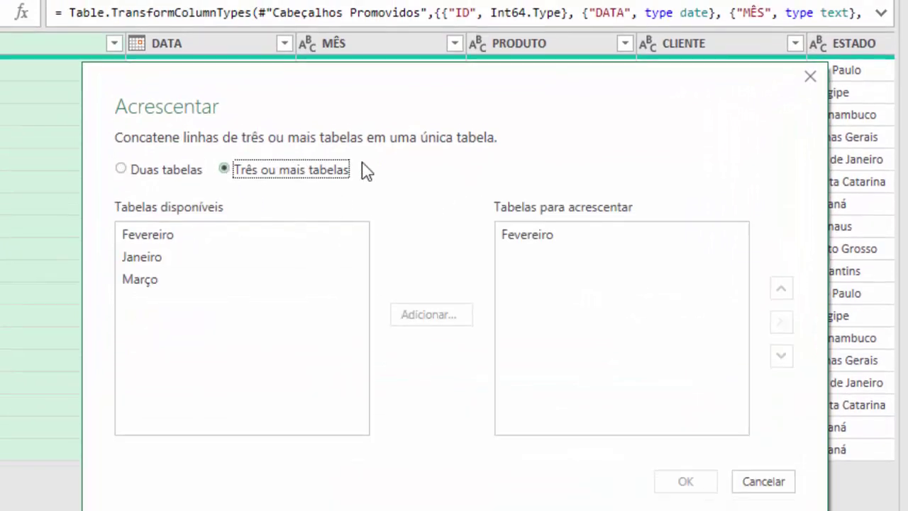
left_click(547, 199)
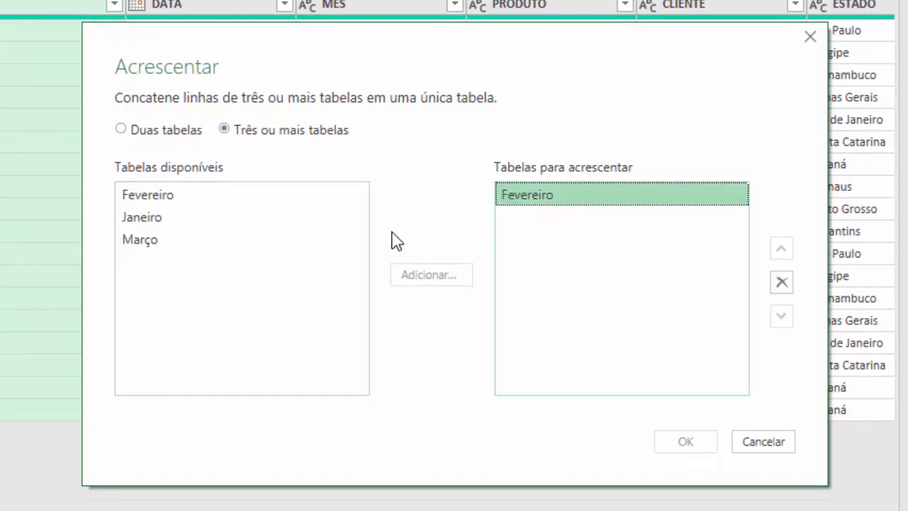
left_click(153, 221)
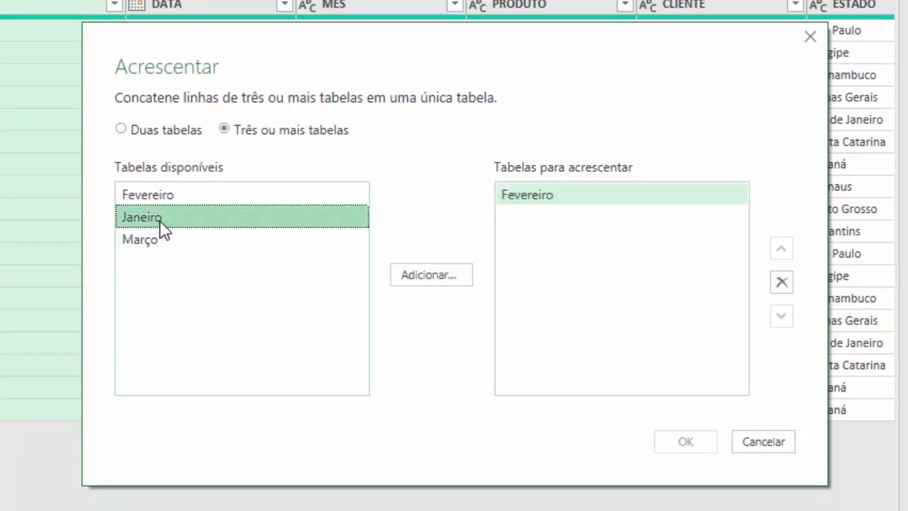
left_click(424, 277)
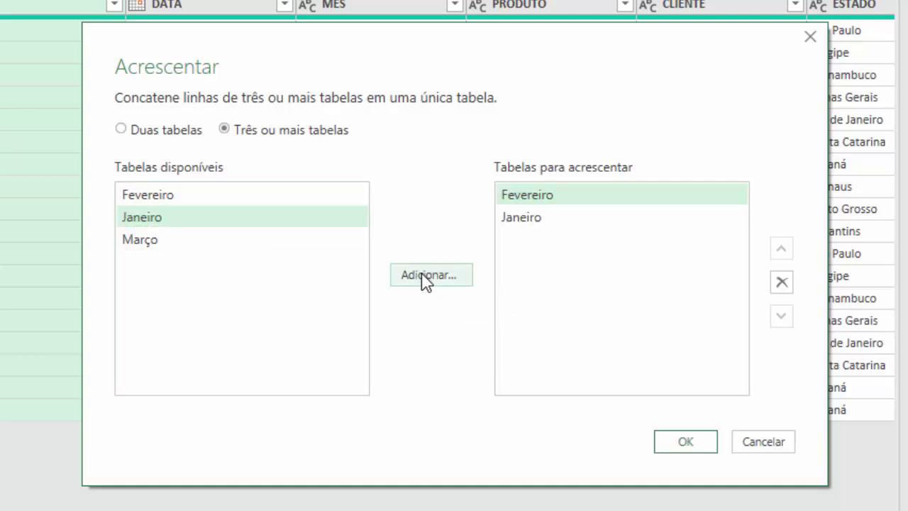
left_click(156, 242)
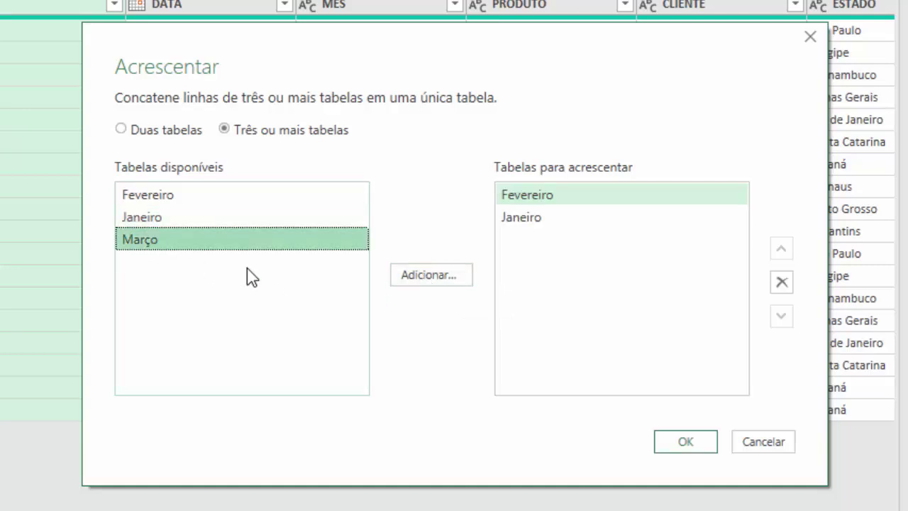
left_click(418, 277)
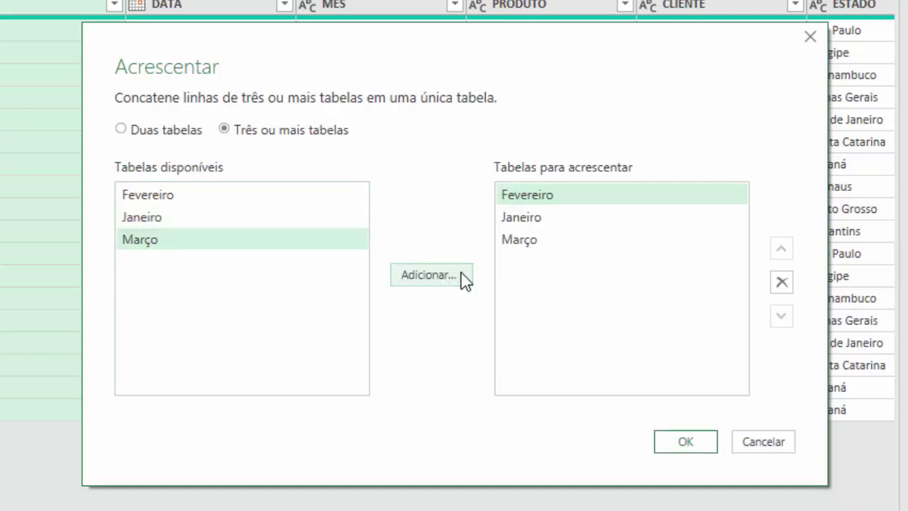
left_click(561, 200)
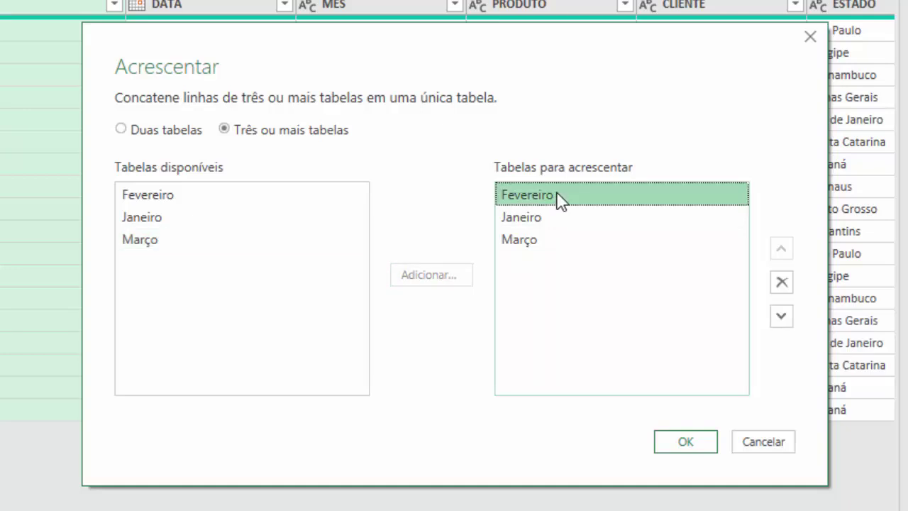
left_click(781, 318)
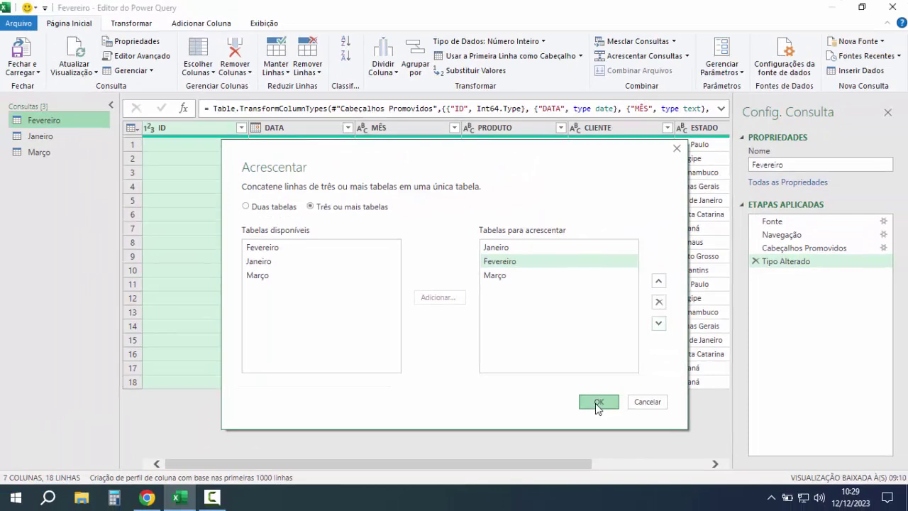
left_click(596, 401)
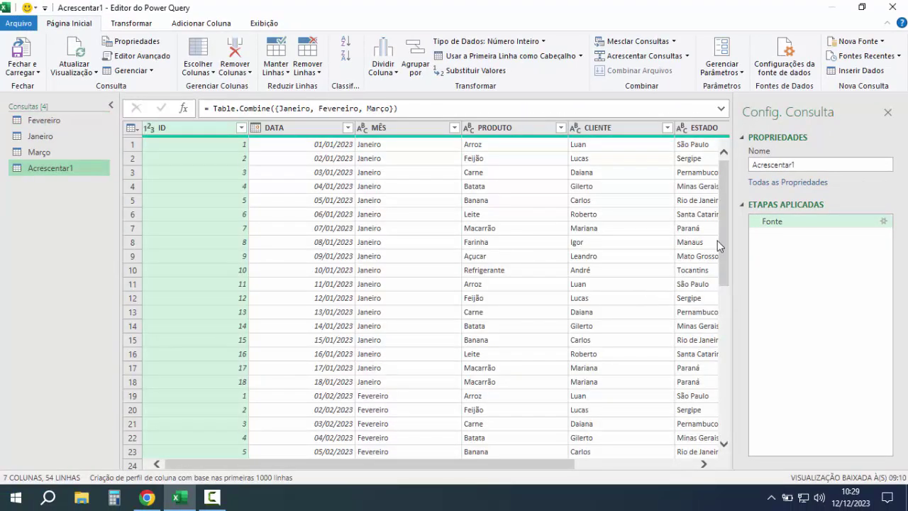
mouse_move(725, 222)
left_mouse_down()
mouse_move(725, 401)
mouse_move(725, 207)
left_mouse_up()
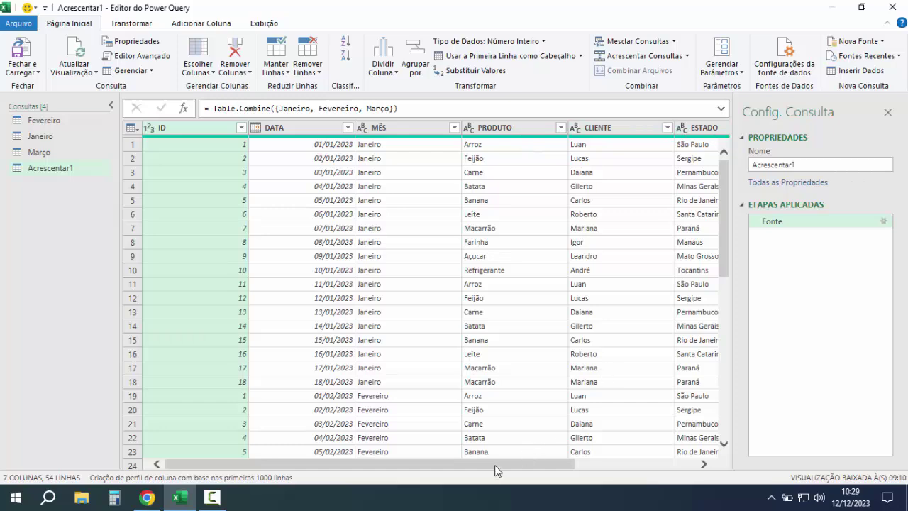
left_click_drag(497, 470, 648, 471)
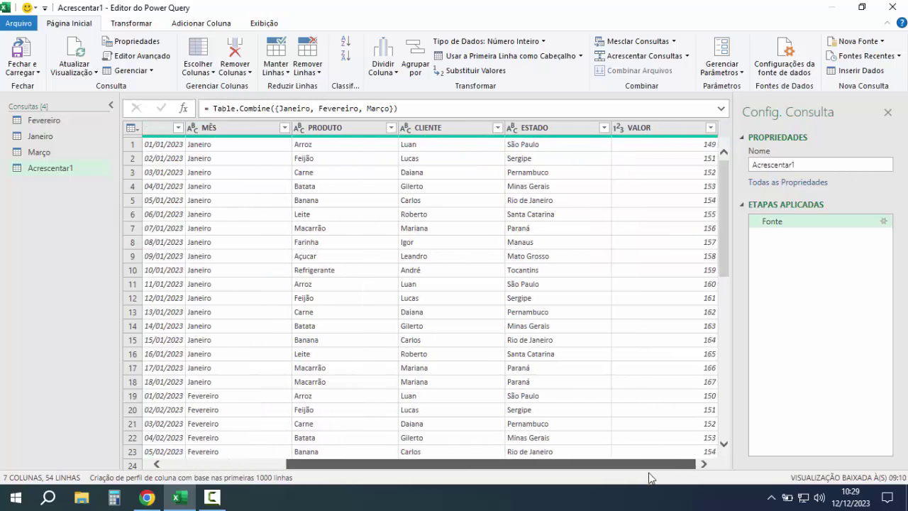
Change the VALOR column's data type to Número Decimal in Acrescentar1.
left_click(621, 129)
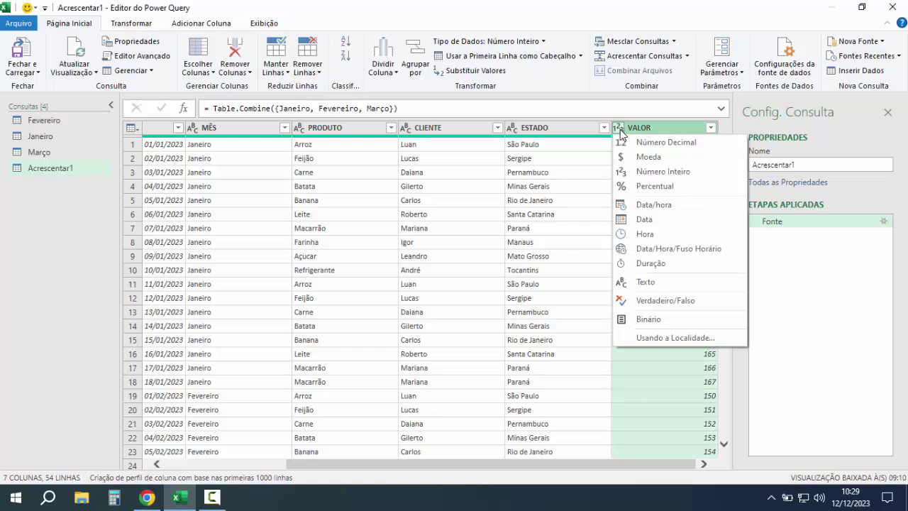
left_click(672, 143)
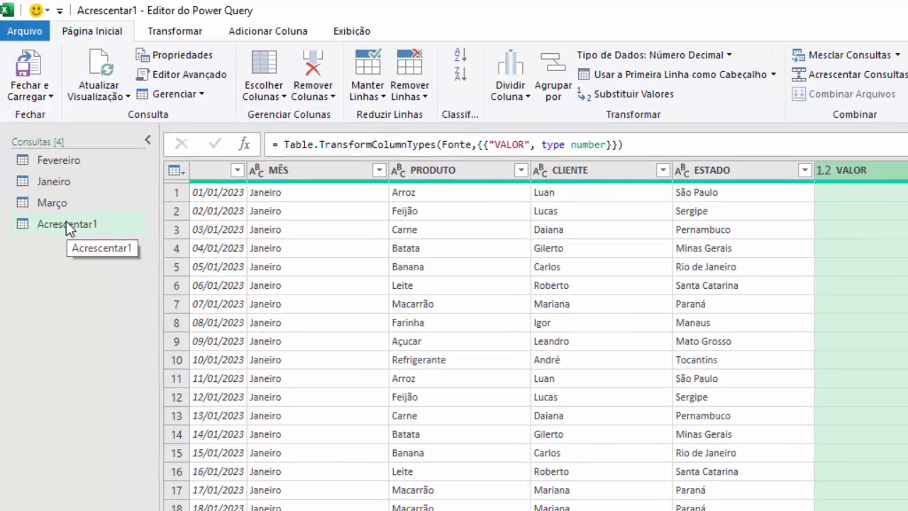
right_click(69, 226)
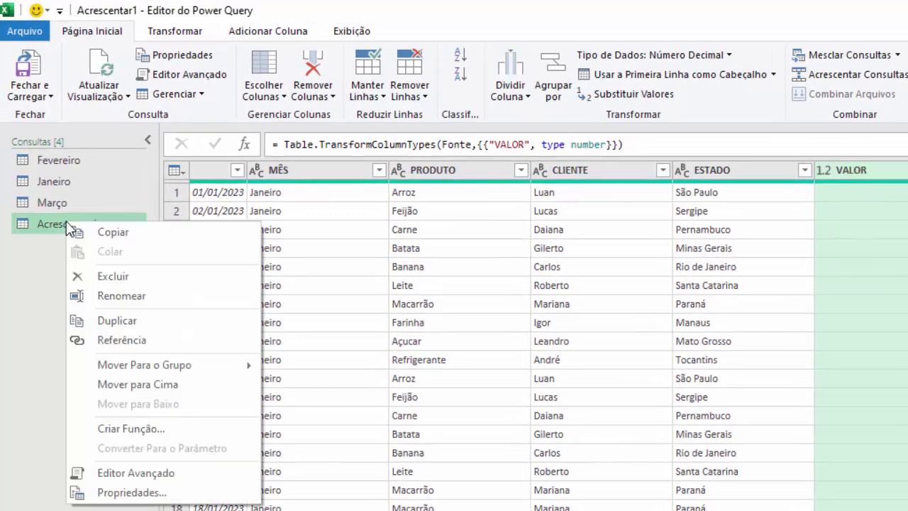
Rename the Acrescentar1 query to 'Dados Consolidados'.
left_click(133, 296)
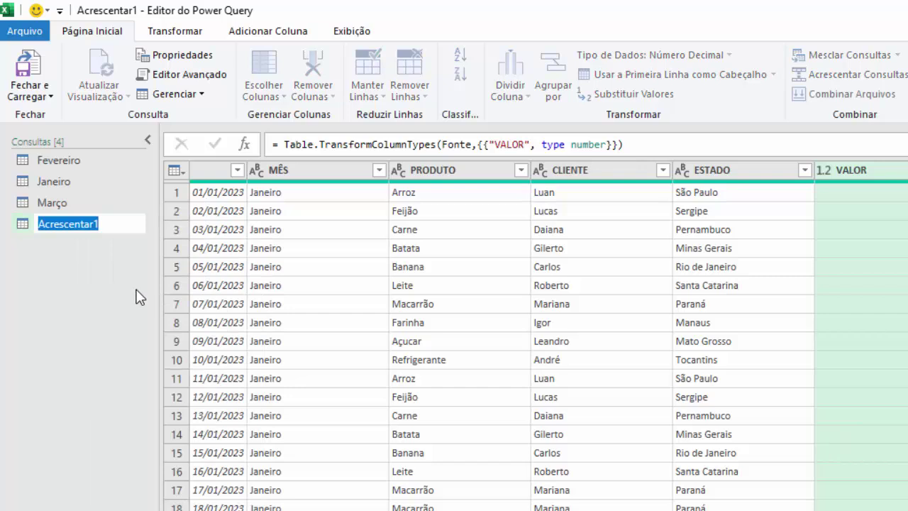
type("Dados ")
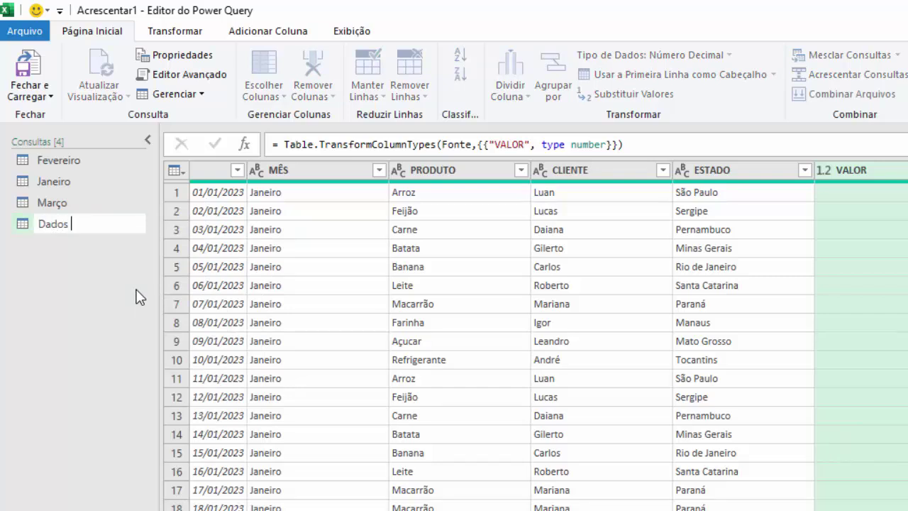
type("Consolida")
type("dos")
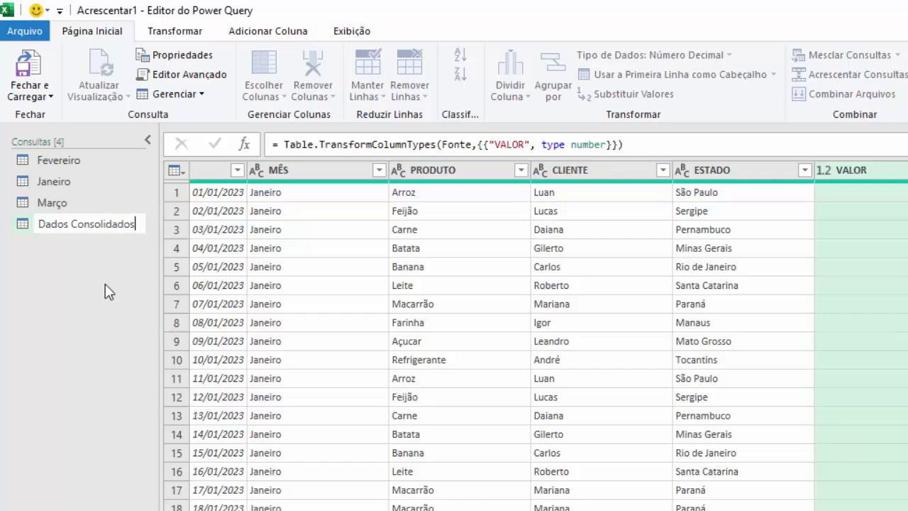
key("Return")
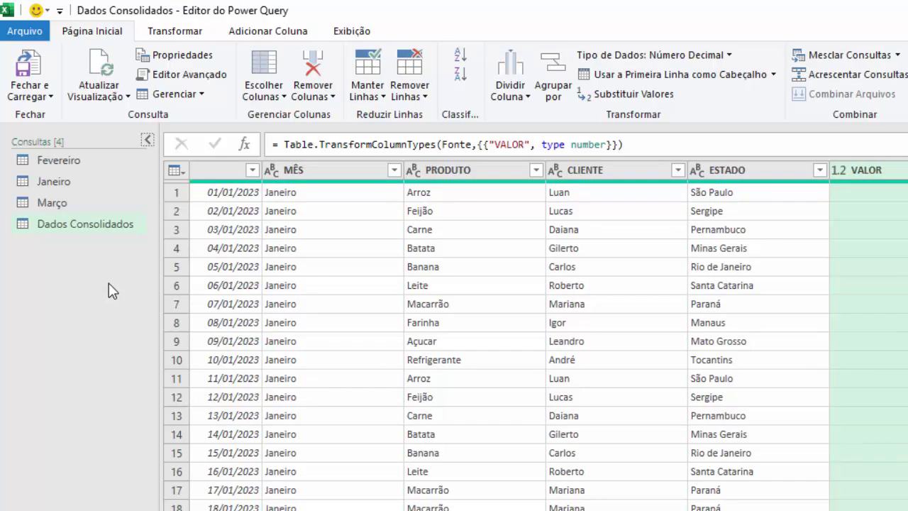
Close Power Query with Fechar e Carregar Para..., keeping the queries as Apenas Criar Conexão.
left_click(51, 95)
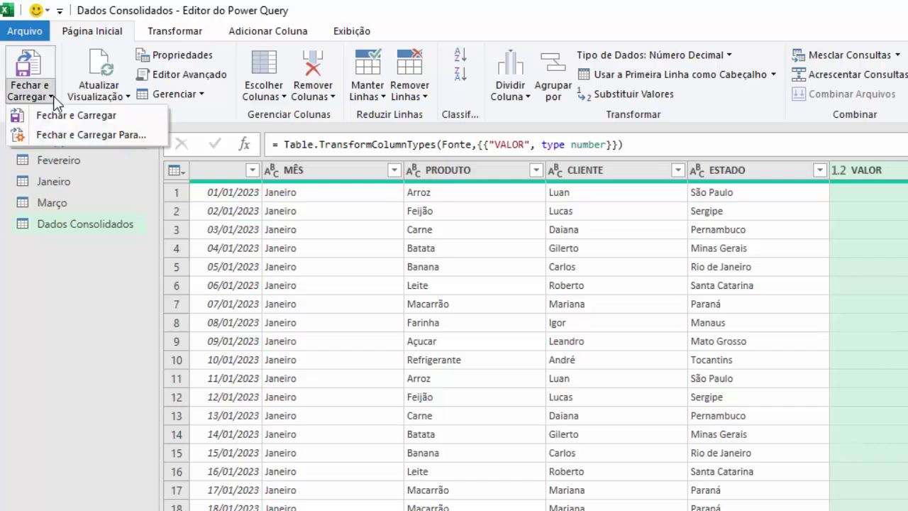
left_click(86, 136)
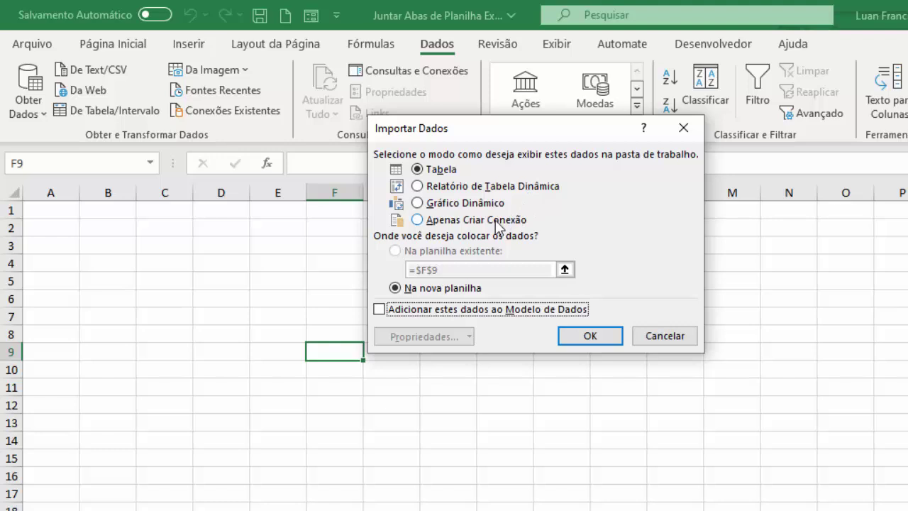
left_click(418, 220)
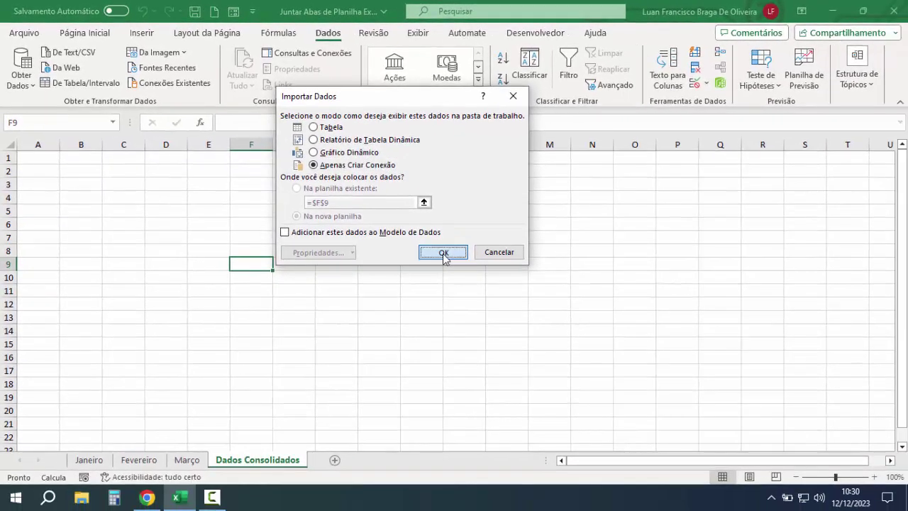
left_click(590, 336)
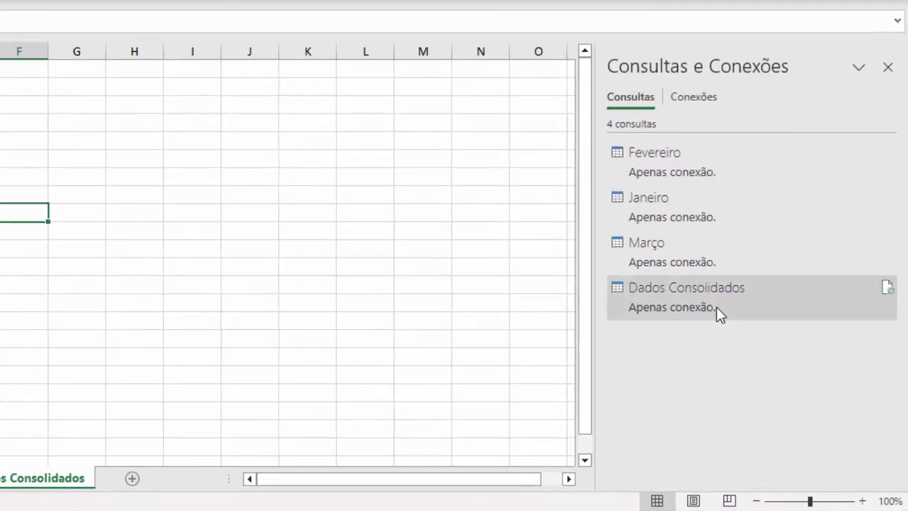
Load the Dados Consolidados query as a Tabela starting at cell A1 of the sheet.
left_click(723, 301)
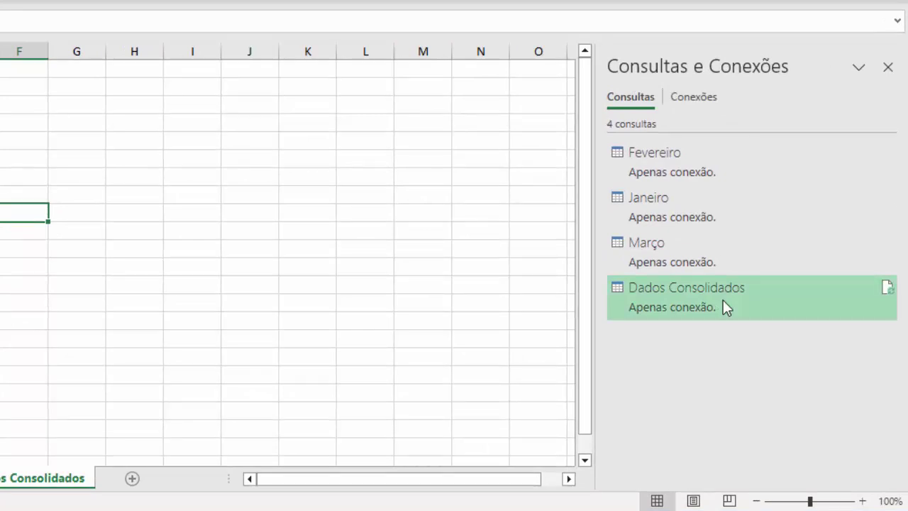
right_click(727, 307)
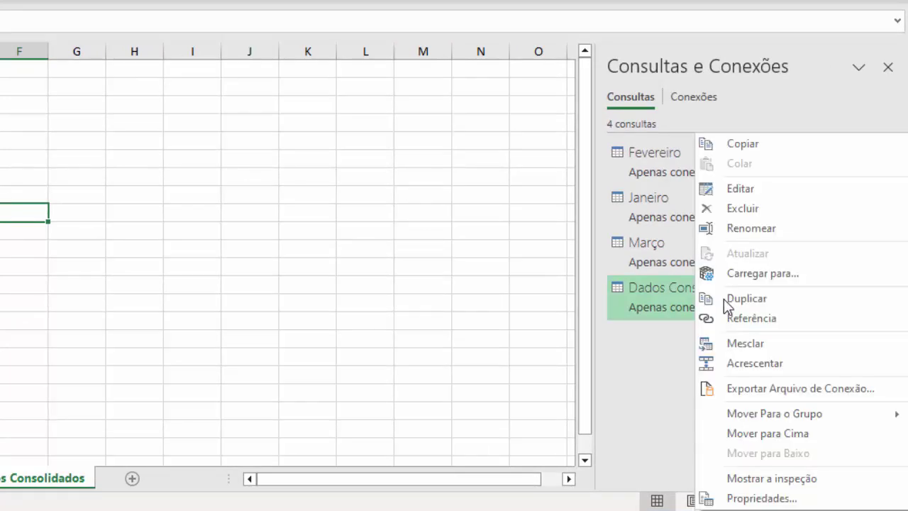
left_click(763, 274)
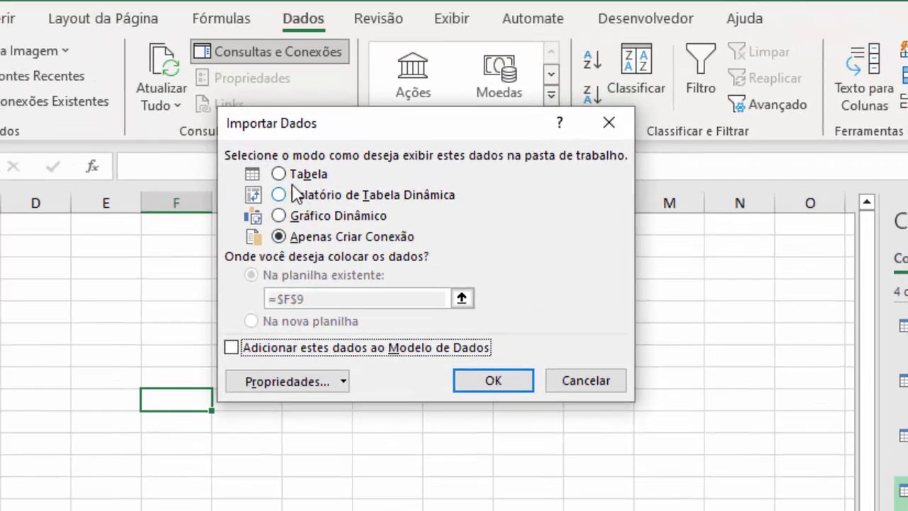
left_click(280, 172)
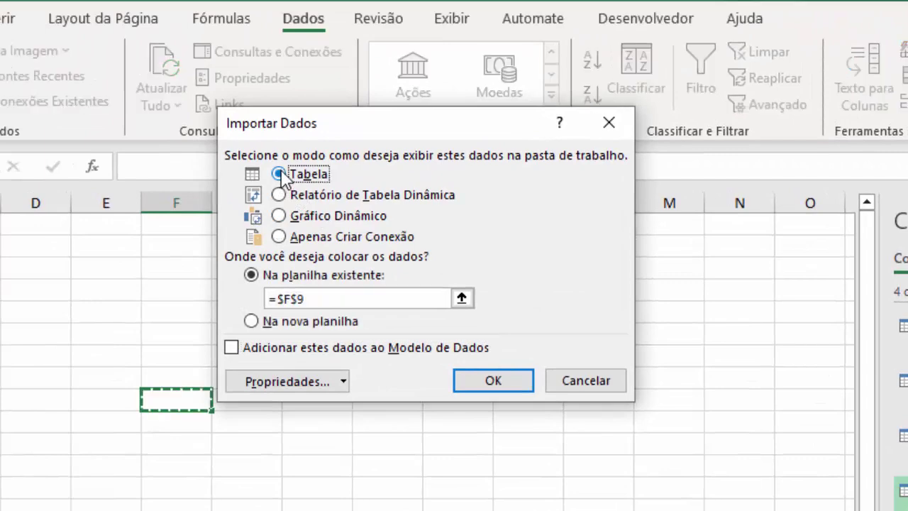
left_click(320, 297)
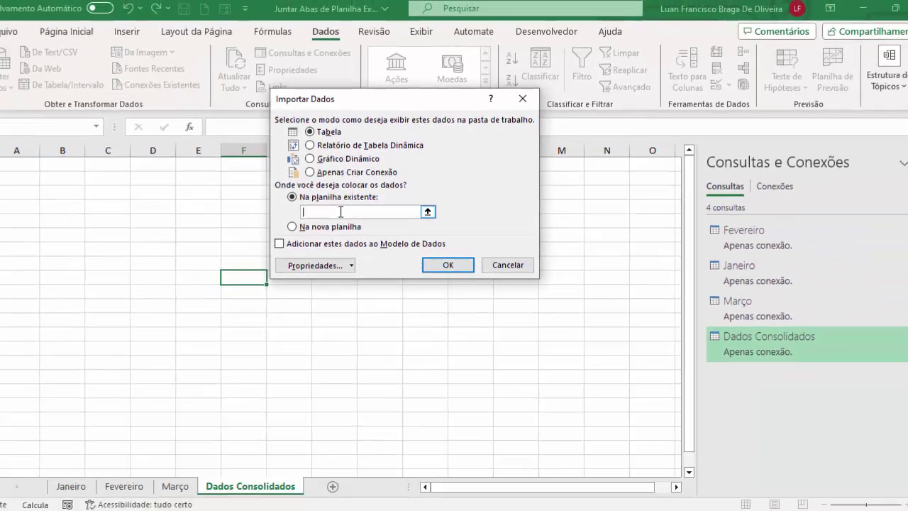
key("BackSpace")
key("BackSpace")
key("BackSpace")
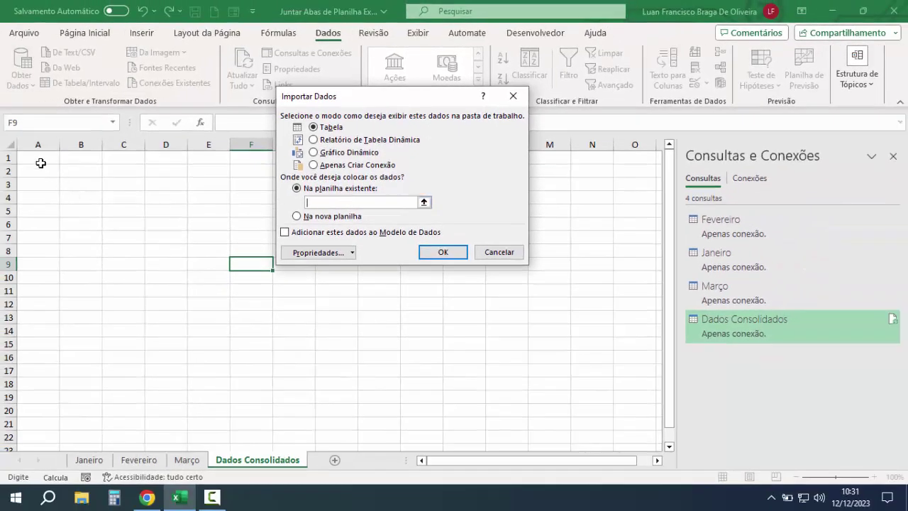
left_click(38, 157)
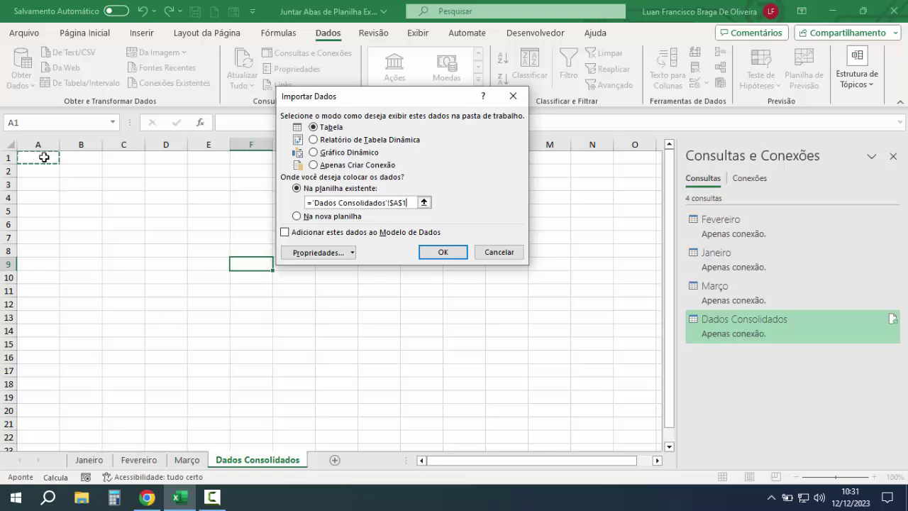
left_click(442, 254)
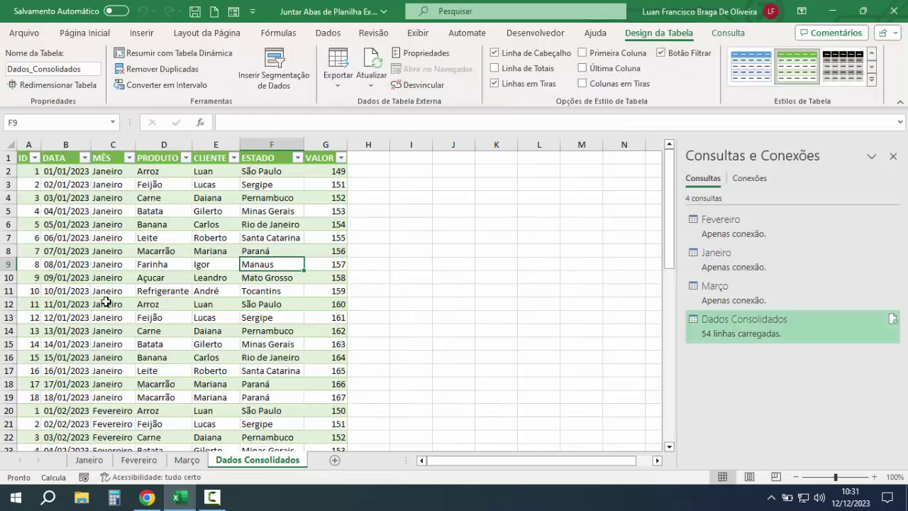
Scroll the table to verify Janeiro through Março rows, then close the Consultas e Conexões pane.
left_click(107, 294)
scroll(115, 254, "down", 1)
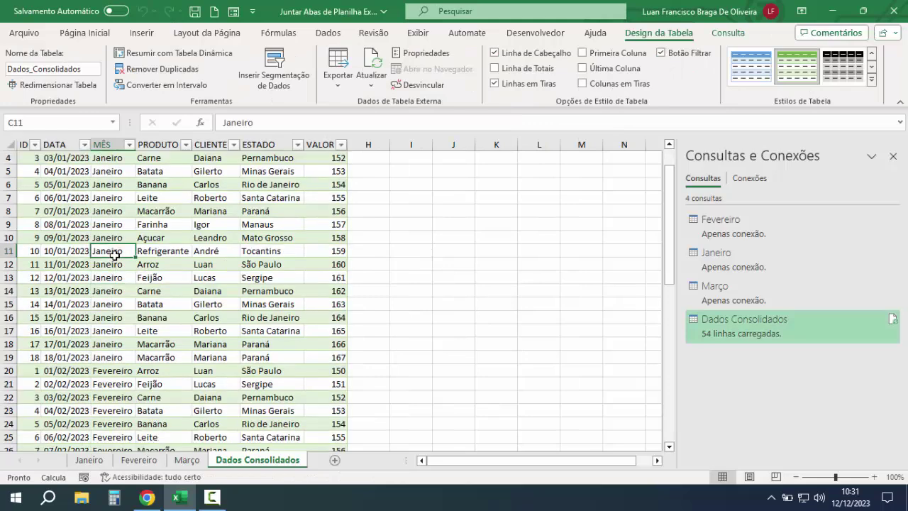
scroll(115, 253, "down", 2)
scroll(115, 254, "down", 2)
scroll(115, 253, "down", 4)
scroll(115, 253, "down", 2)
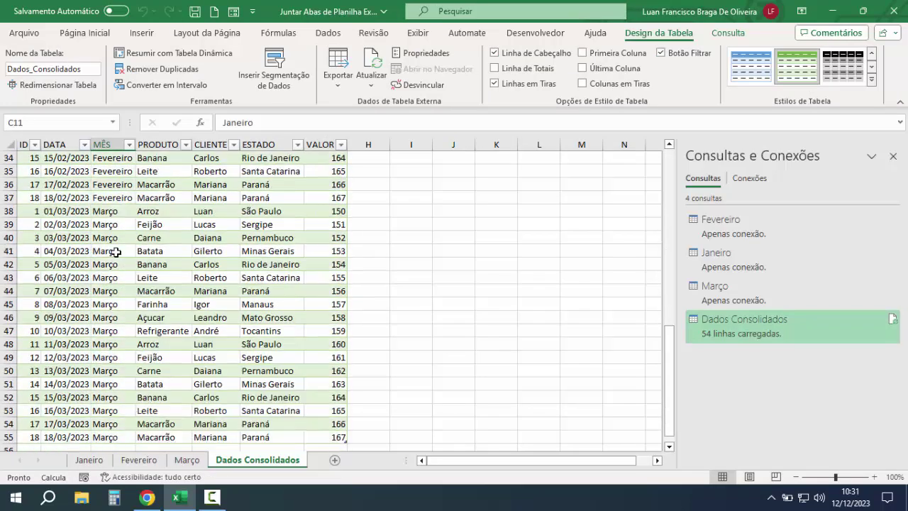
scroll(115, 253, "down", 2)
scroll(147, 283, "up", 13)
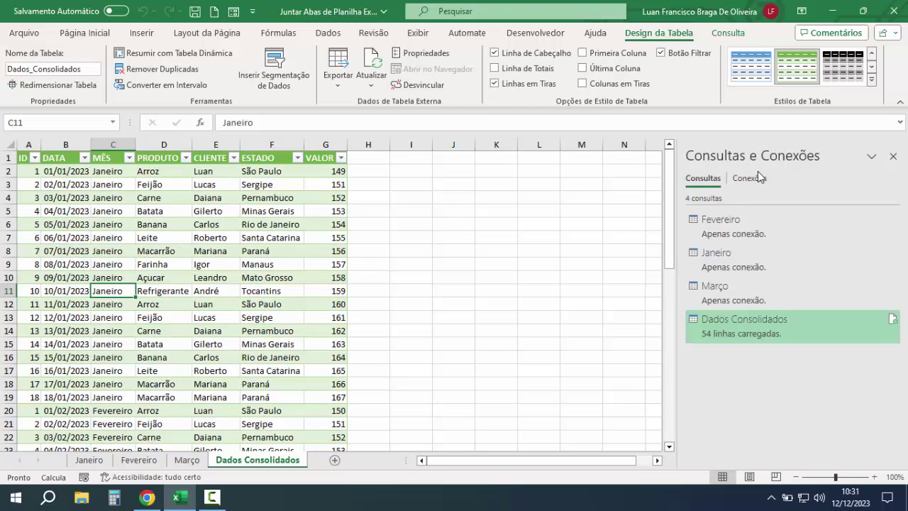
left_click(897, 162)
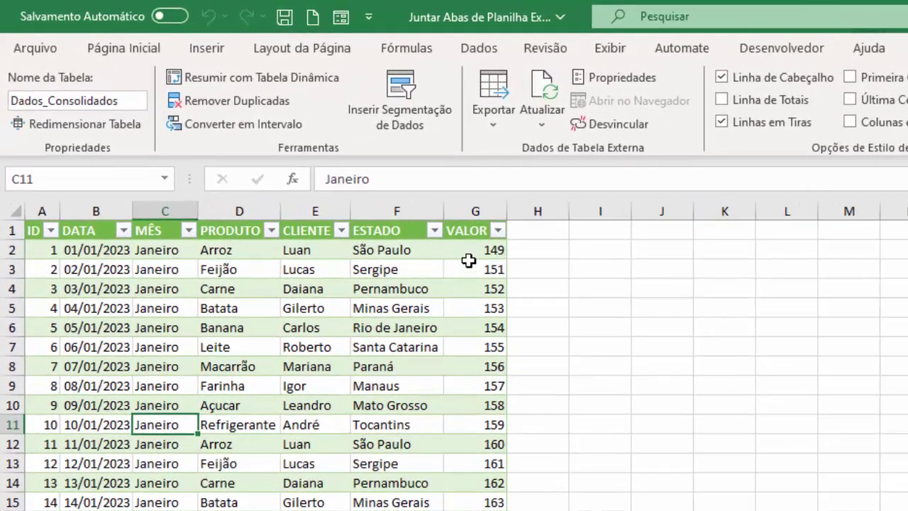
Refresh all query data from the Dados tab with Atualizar Tudo, then save the workbook.
left_click(472, 52)
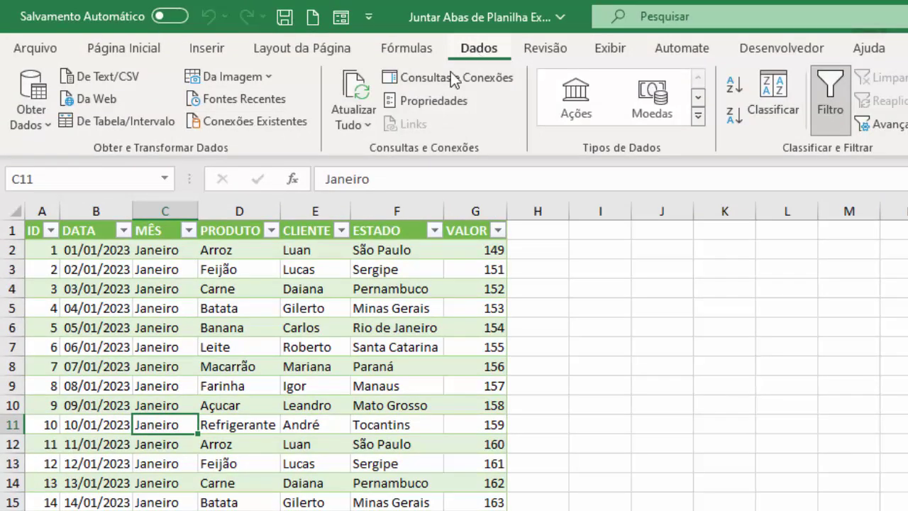
left_click(368, 126)
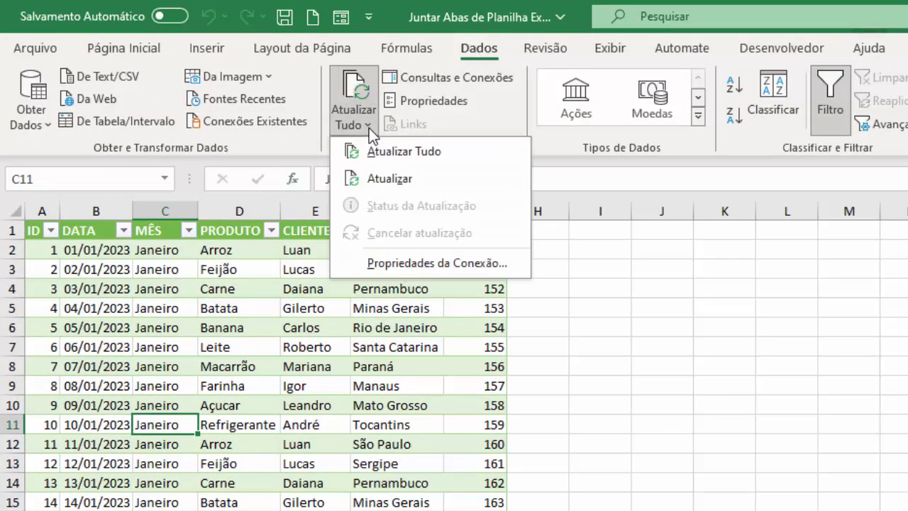
left_click(400, 151)
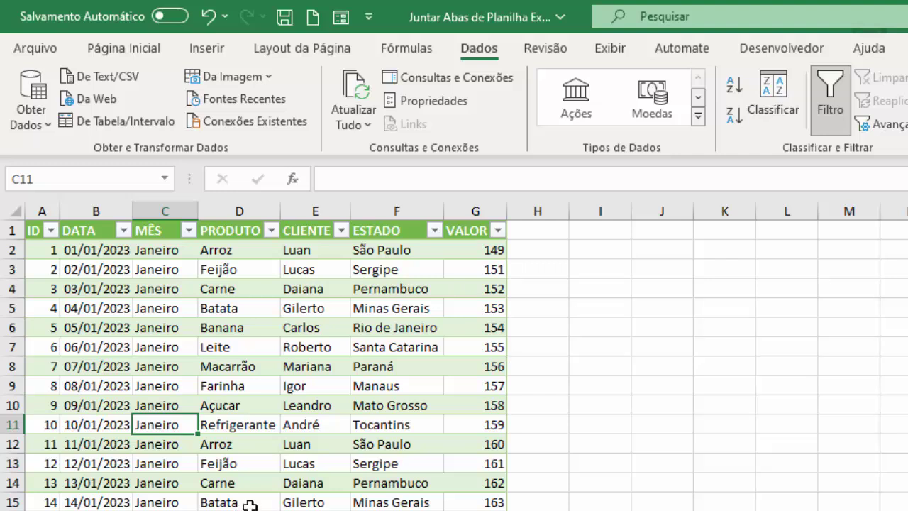
left_click(286, 18)
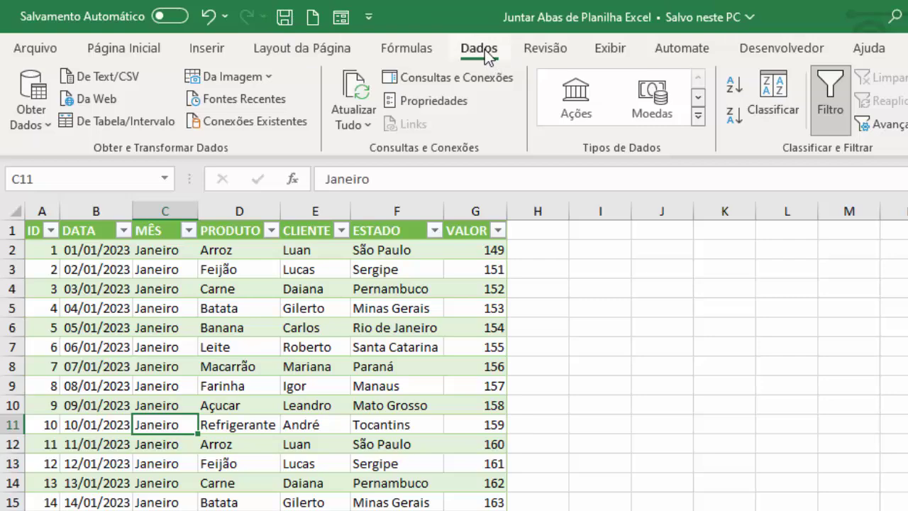
Run Atualizar Tudo once more and check the refreshed value in cell C11.
left_click(370, 130)
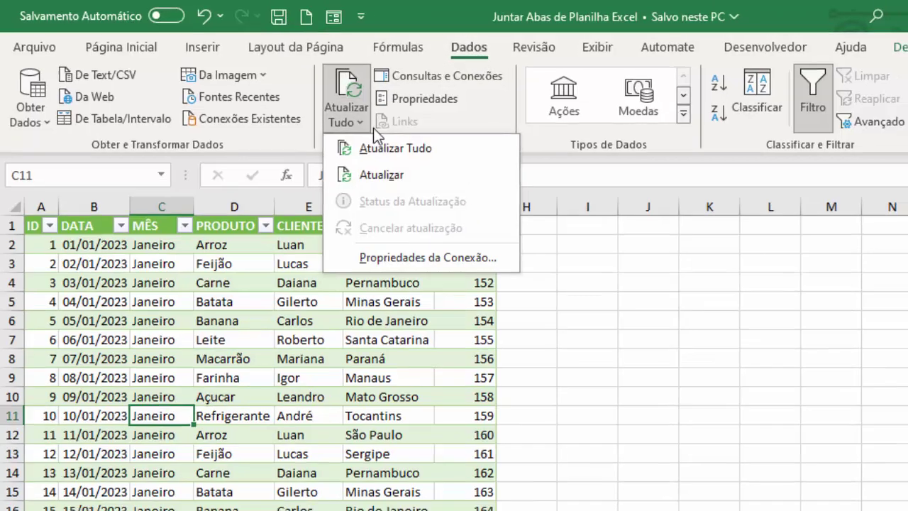
left_click(387, 149)
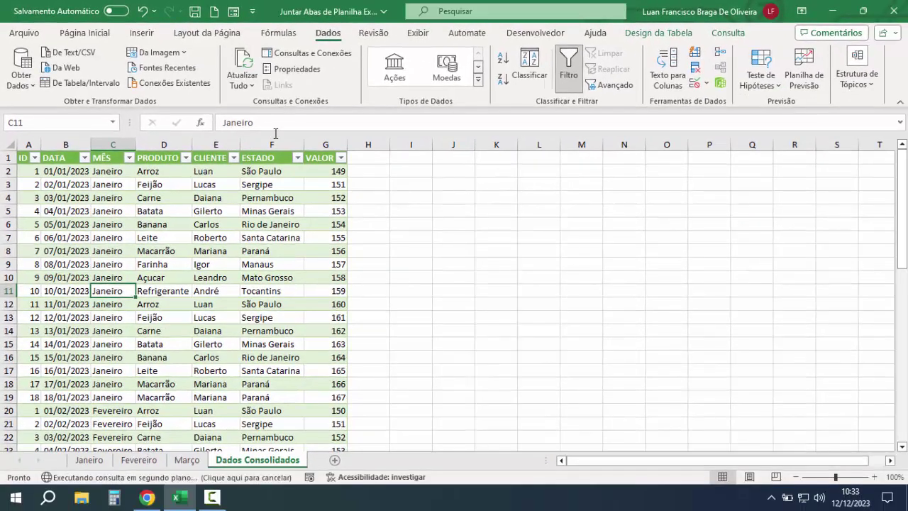
left_click(122, 292)
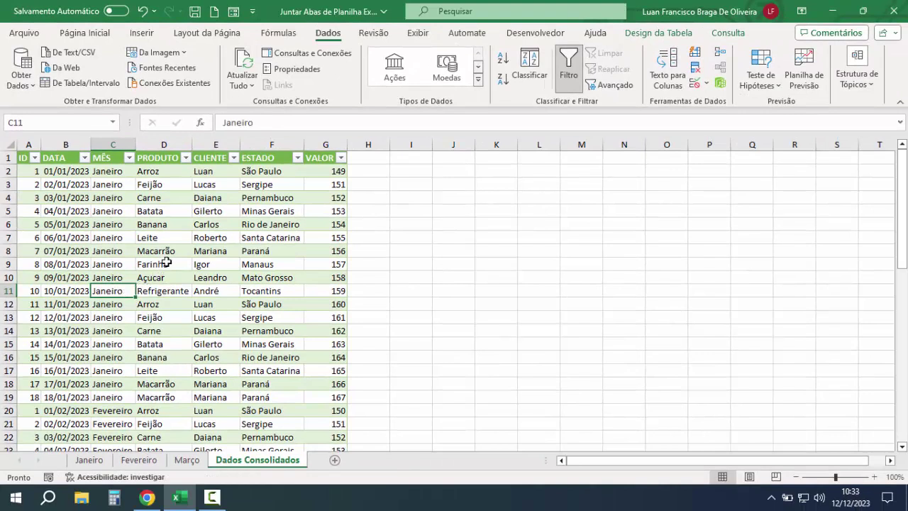